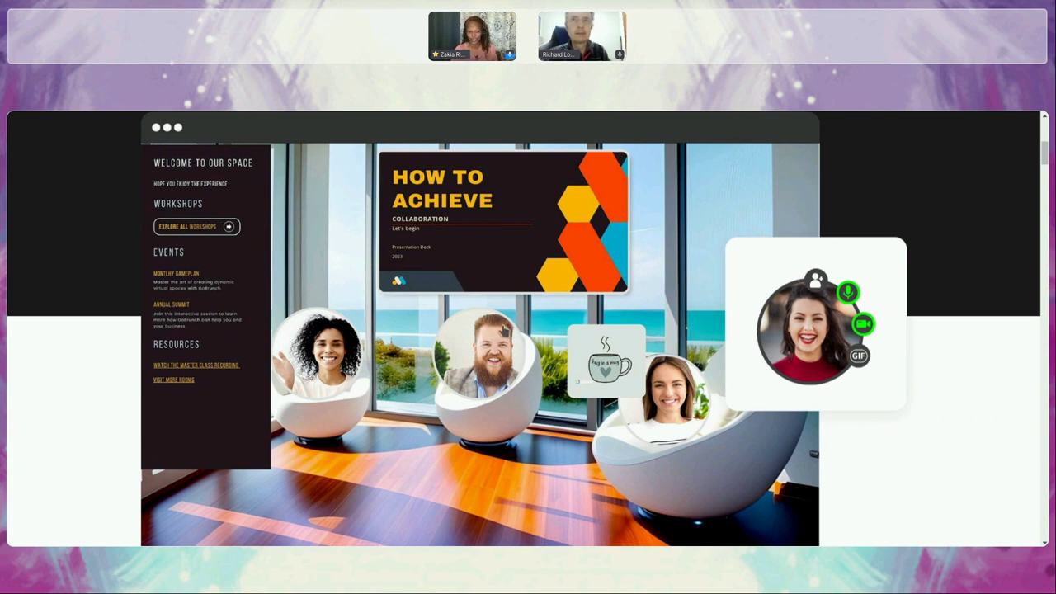
Step: Log in to the GoBrunch account from the website's home page
scroll(592, 302, "up", 5)
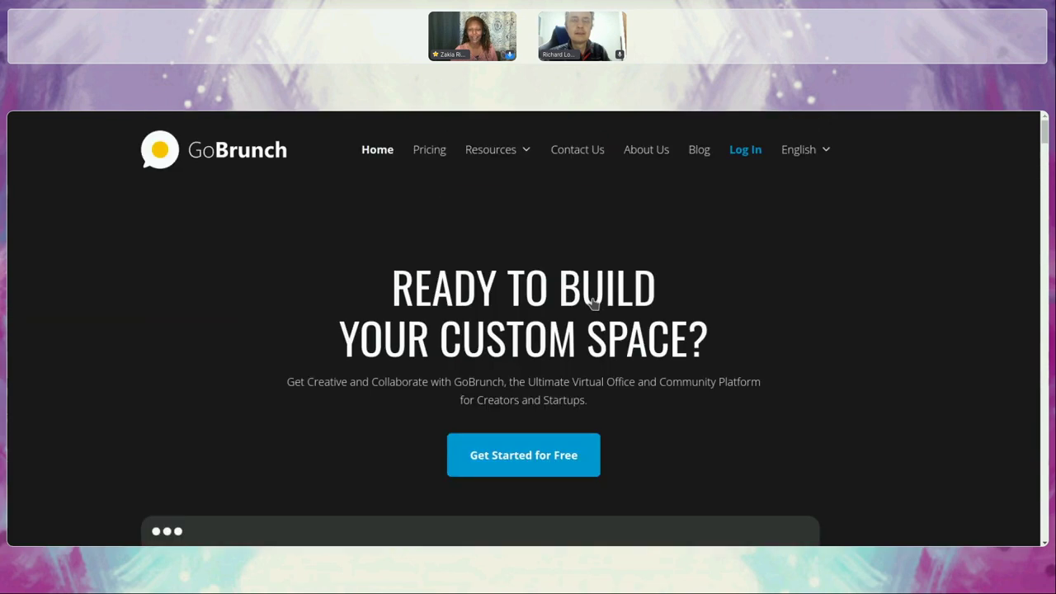
left_click(754, 152)
left_click(500, 292)
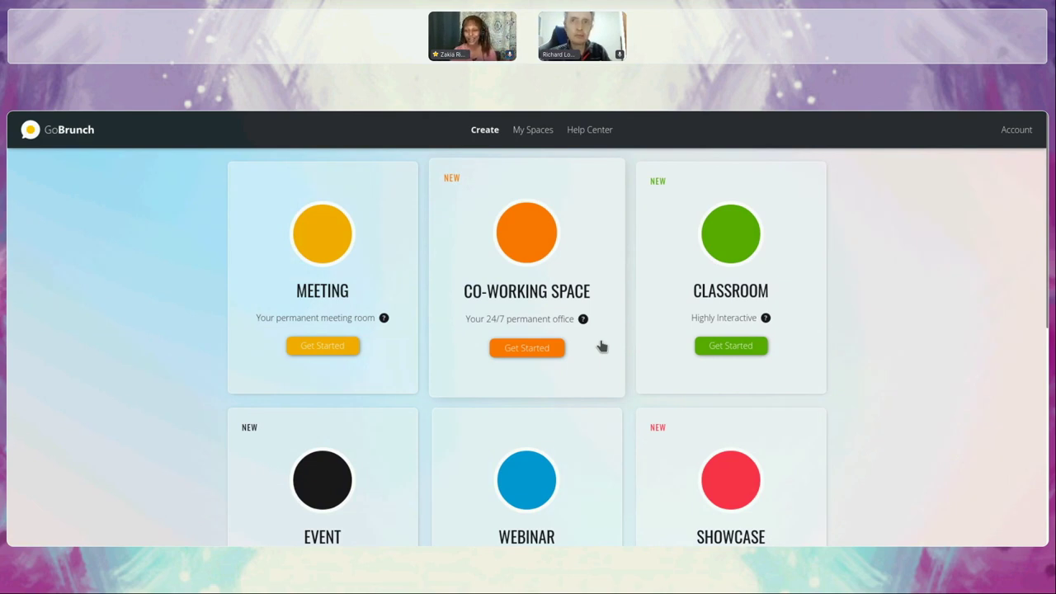
Step: Look over the space types on offer and the list of existing spaces, ending on the space creation page
scroll(601, 347, "down", 5)
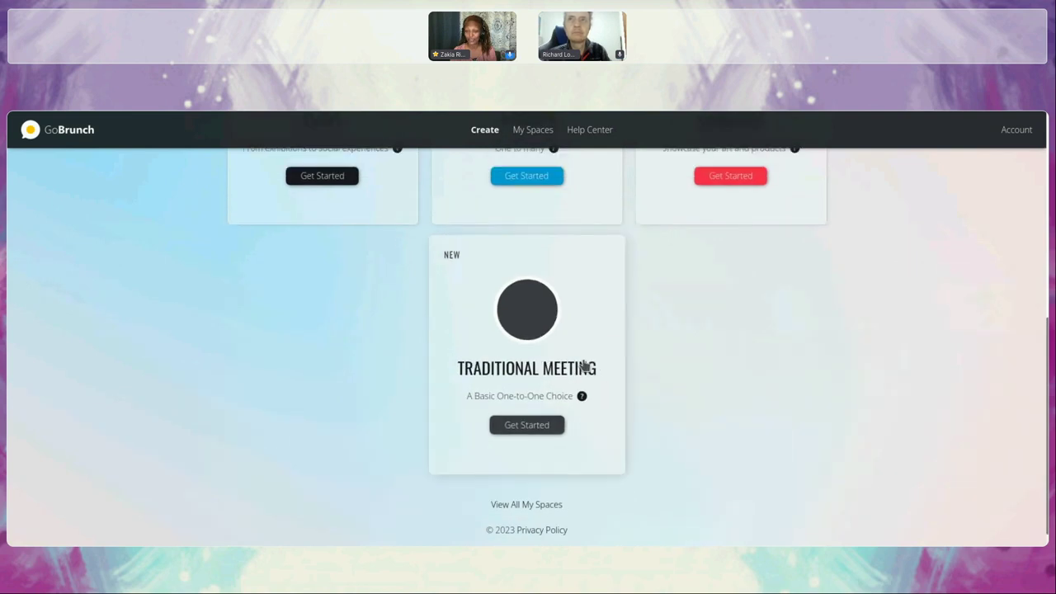
scroll(572, 429, "up", 5)
left_click(532, 132)
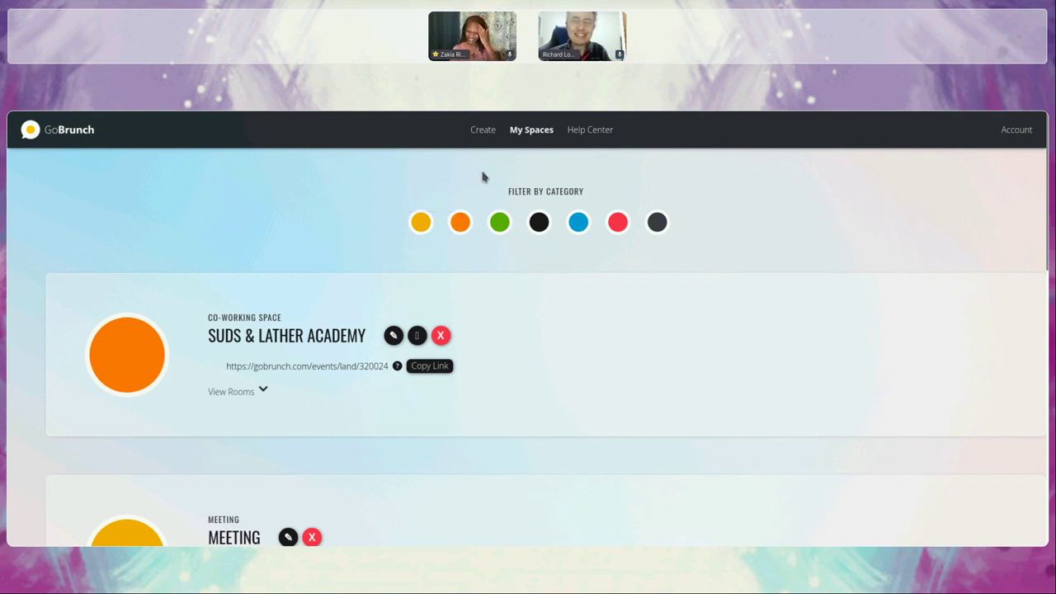
left_click(484, 132)
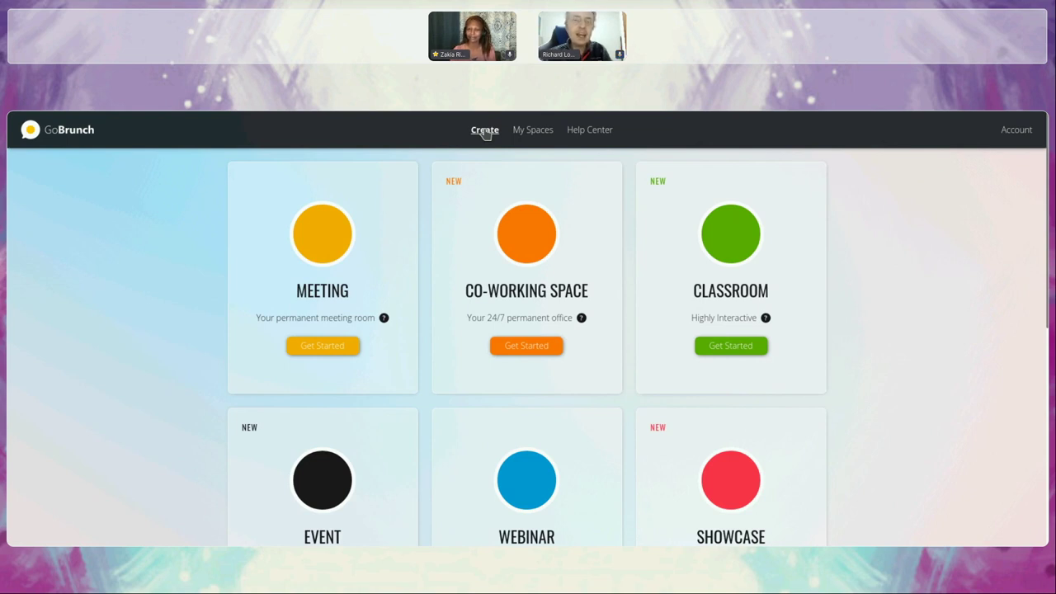
Step: Examine the space types available for creation, from Meeting, Co-working Space and Classroom to Event, Webinar, Showcase and Traditional Meeting
scroll(485, 134, "down", 2)
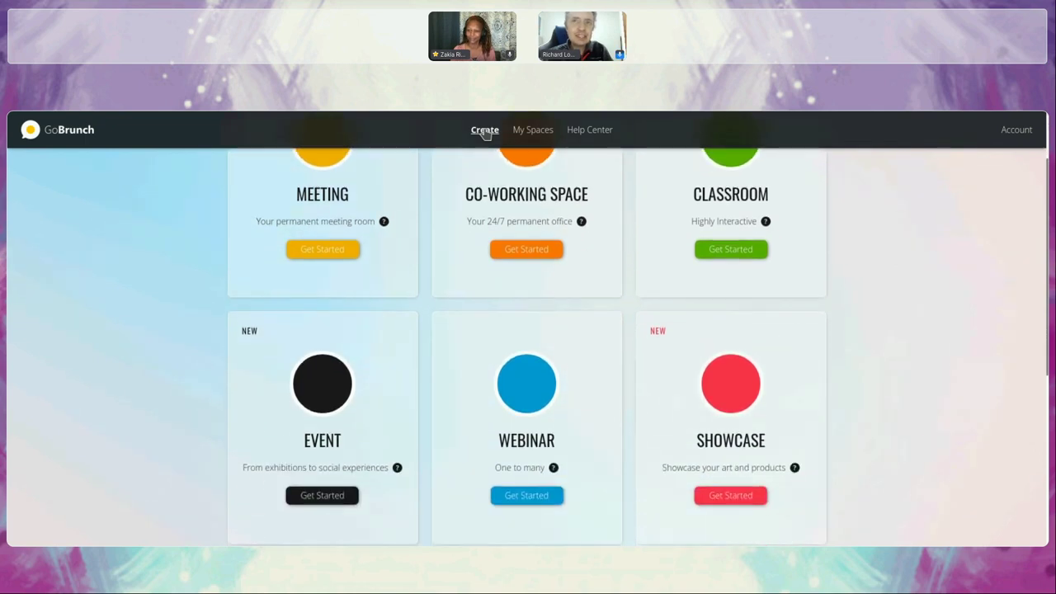
scroll(485, 134, "up", 2)
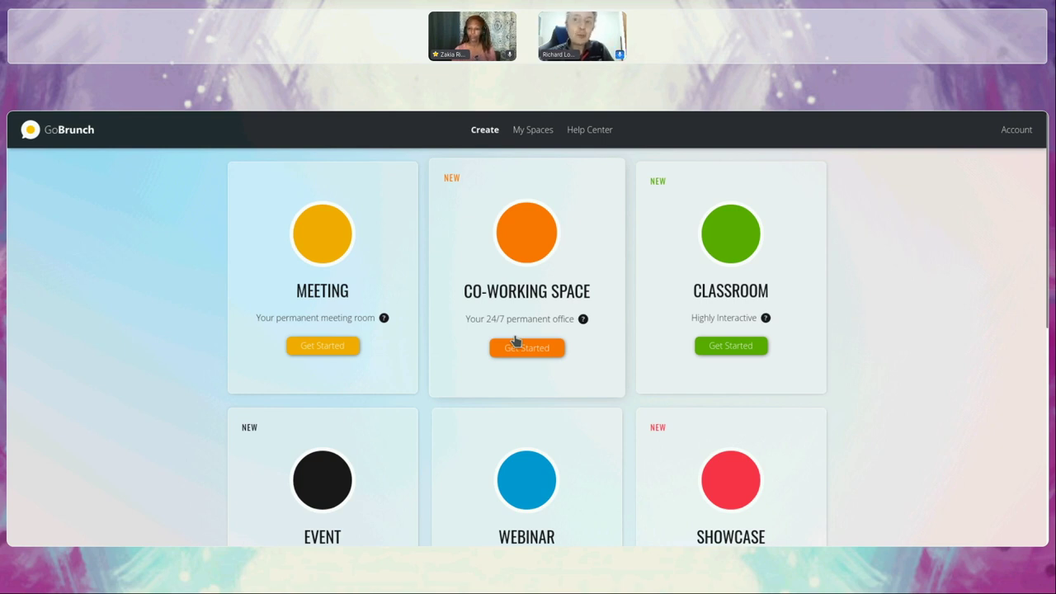
scroll(515, 340, "down", 2)
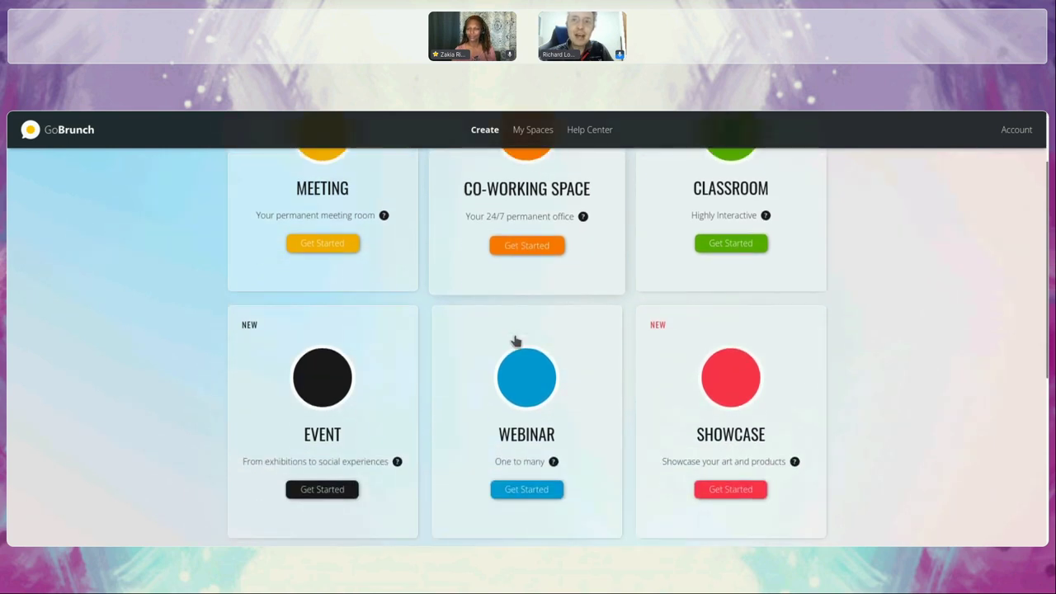
scroll(514, 340, "up", 2)
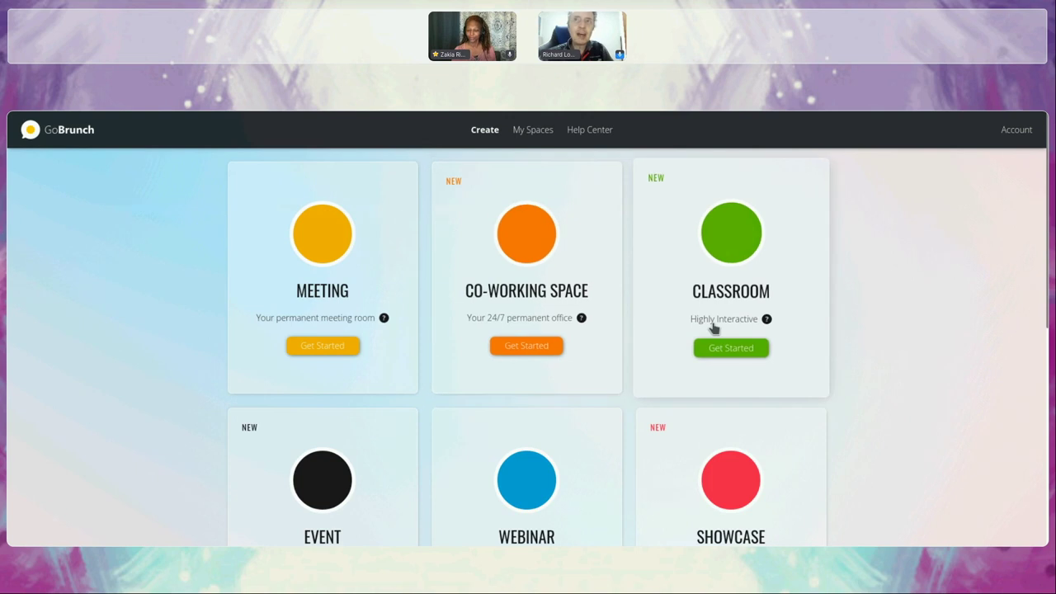
scroll(714, 329, "down", 1)
scroll(713, 328, "down", 5)
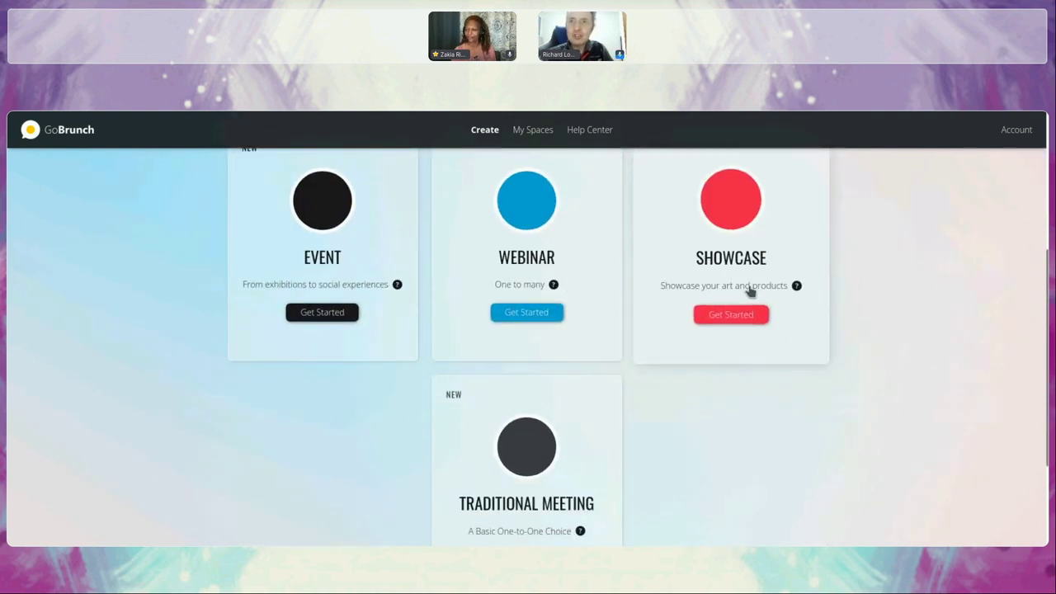
scroll(749, 290, "up", 6)
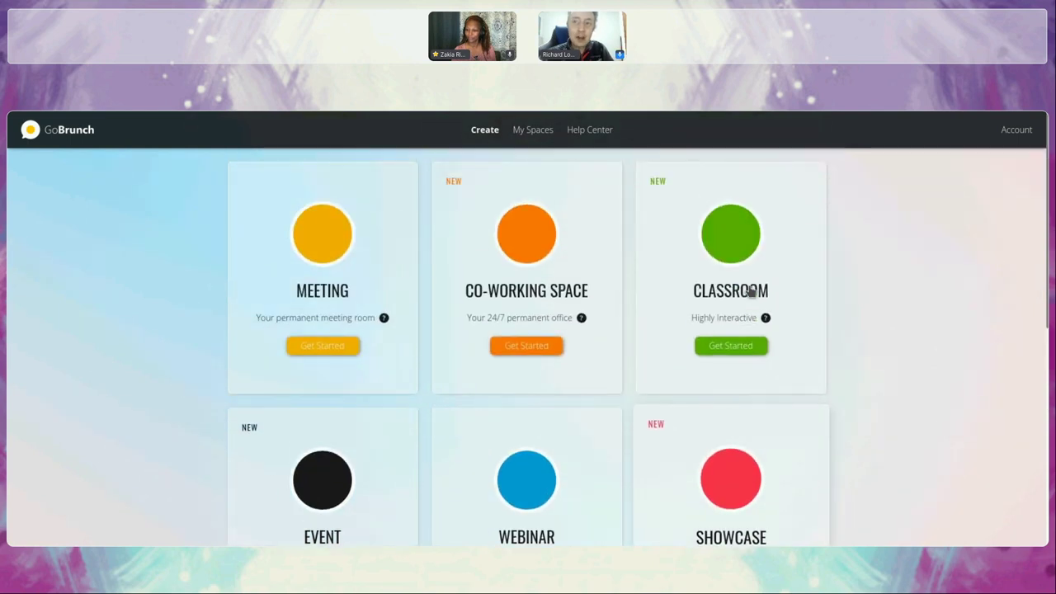
scroll(749, 291, "down", 6)
mouse_move(796, 245)
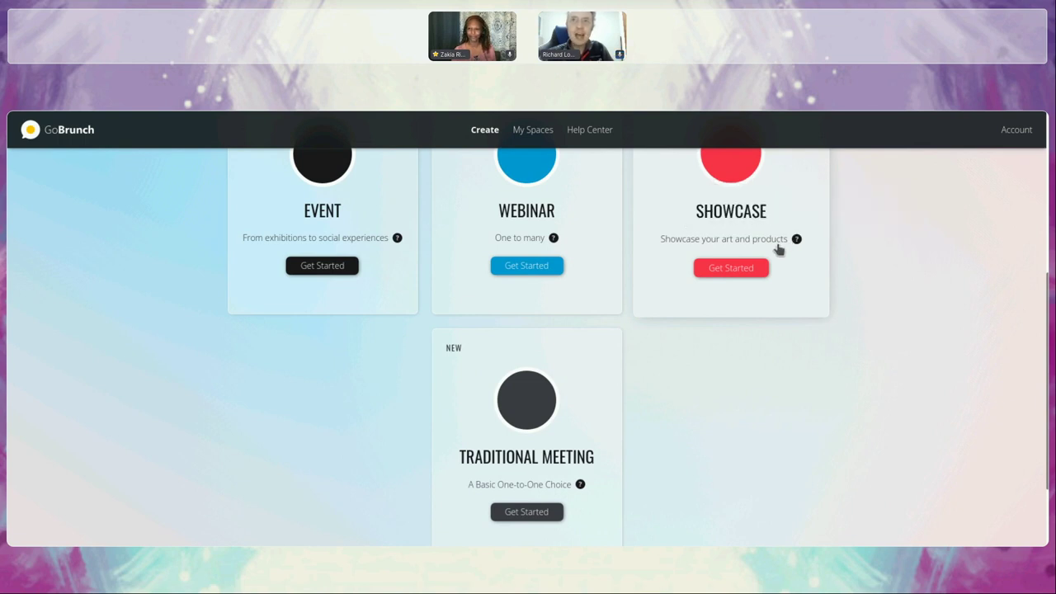
scroll(777, 249, "up", 2)
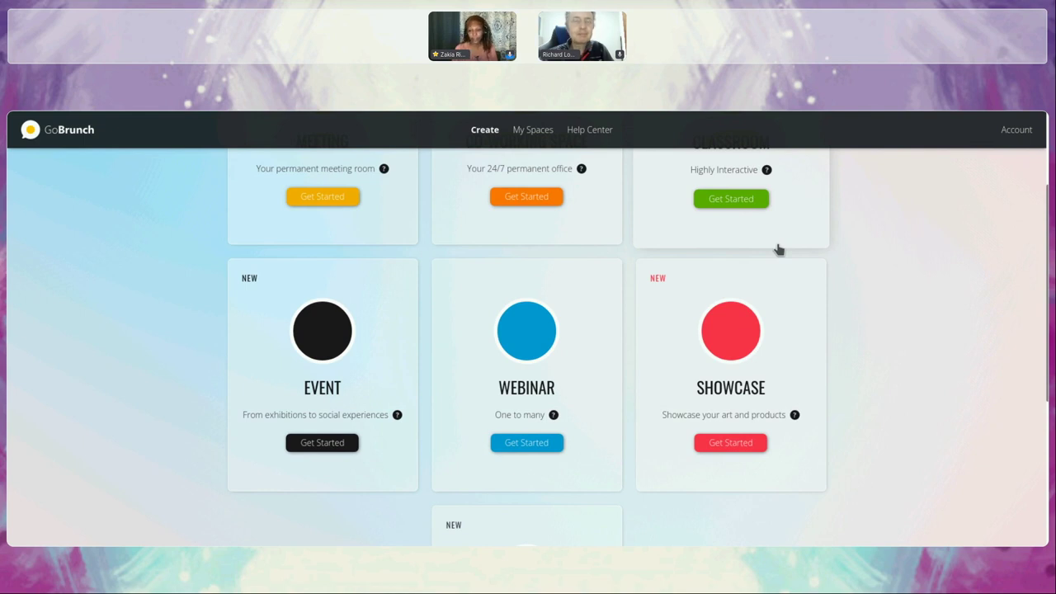
scroll(779, 249, "up", 2)
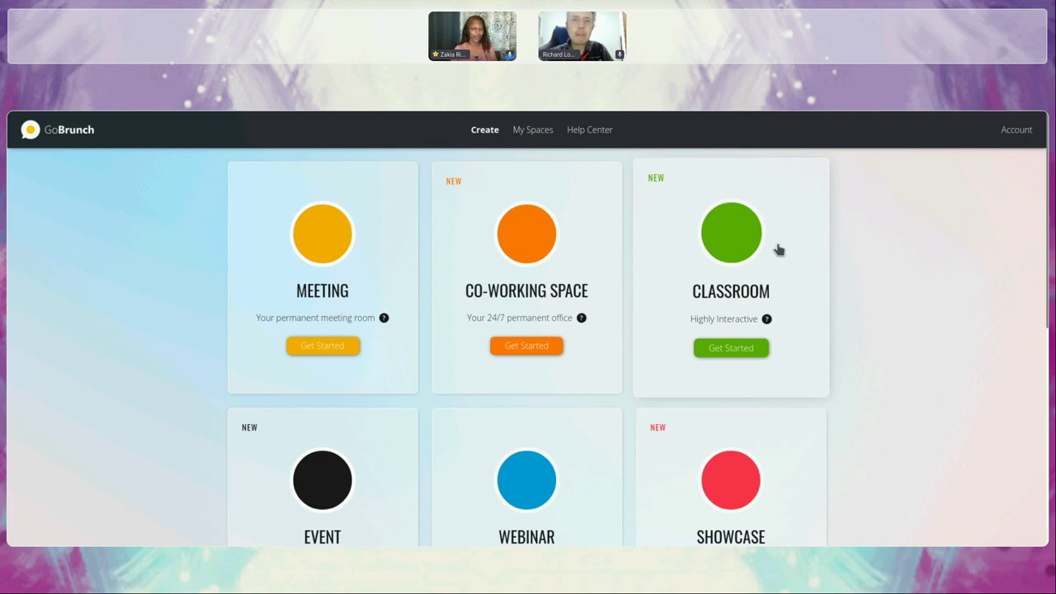
scroll(691, 443, "down", 2)
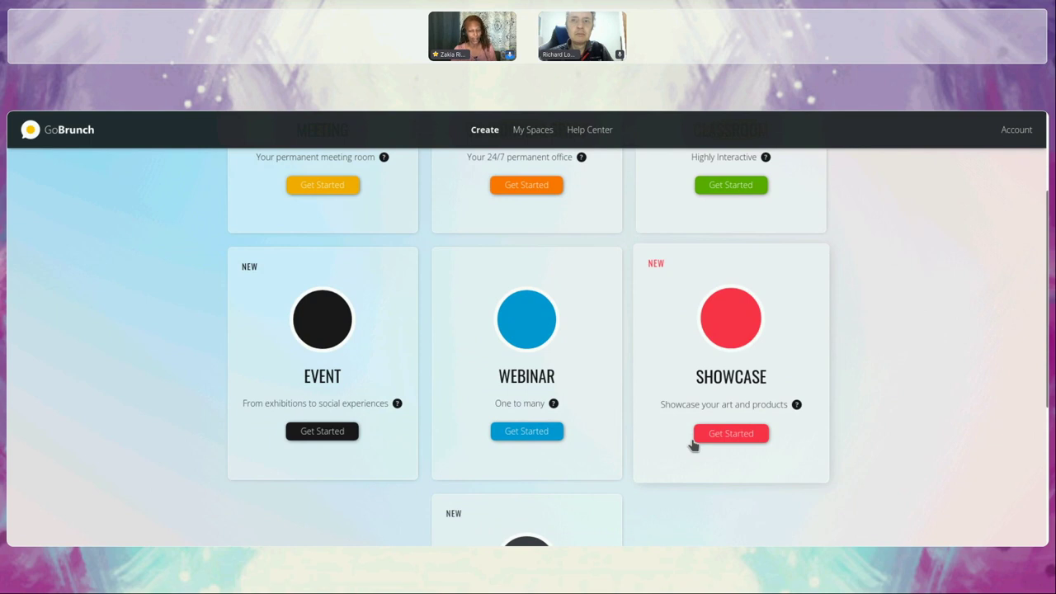
scroll(693, 444, "up", 1)
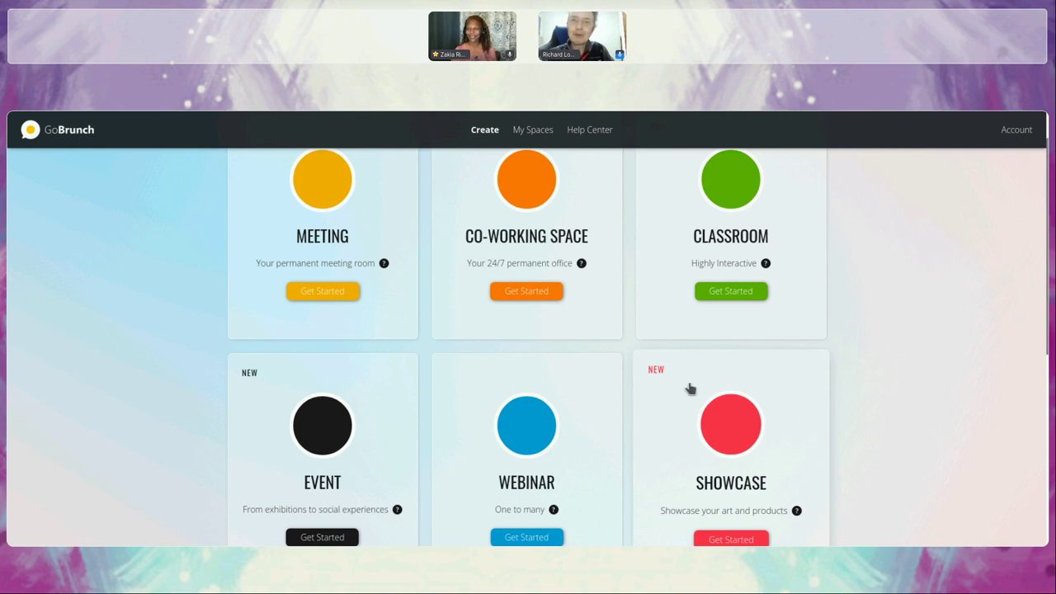
Step: Enter the Suds & Lather Academy co-working space and sit in the lounge's dark seat circle closest to the purple sofas
left_click(546, 132)
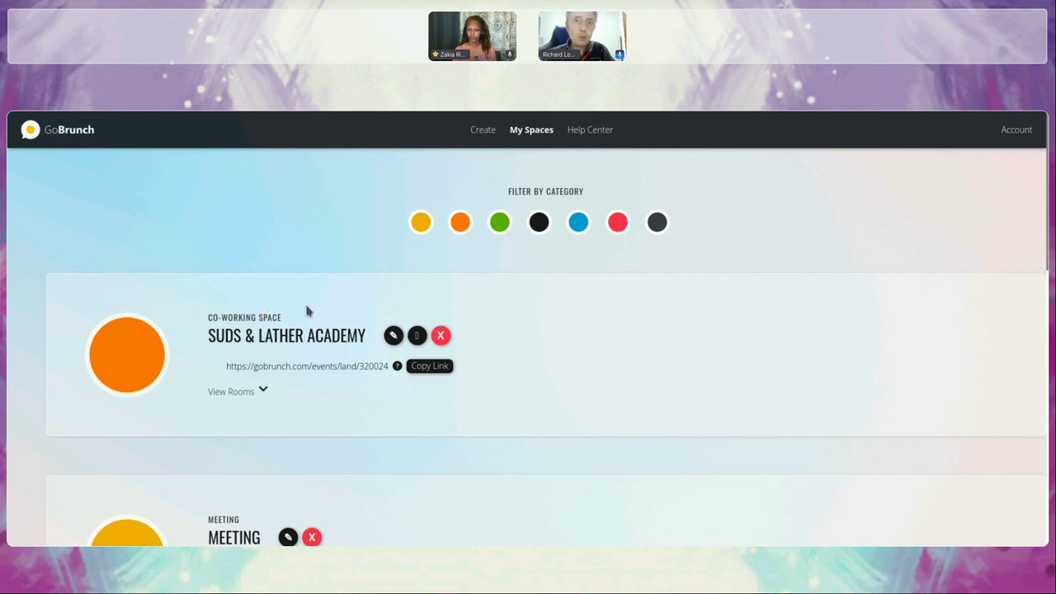
left_click(319, 338)
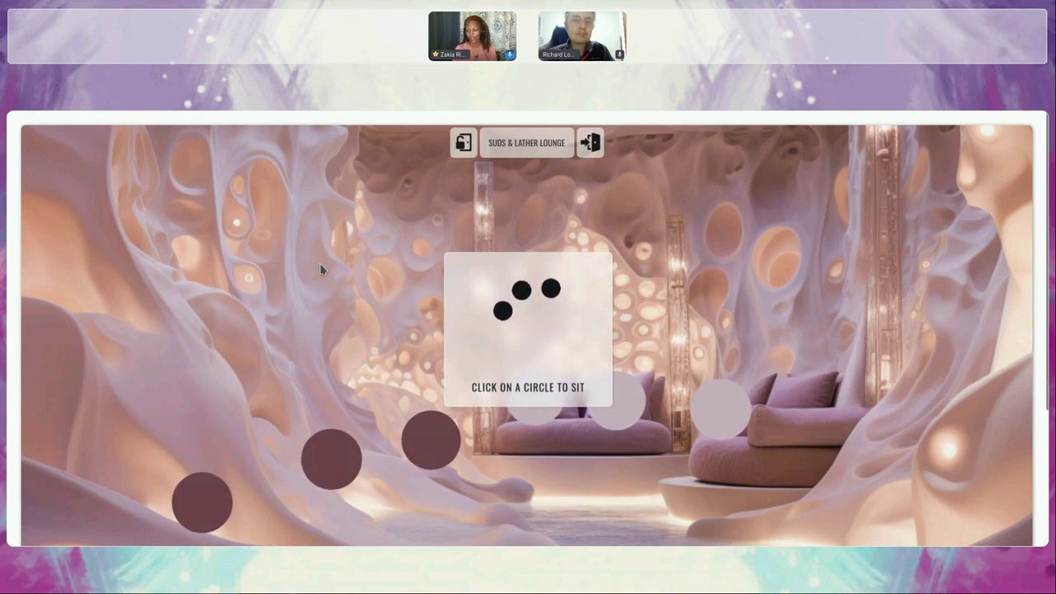
left_click(430, 450)
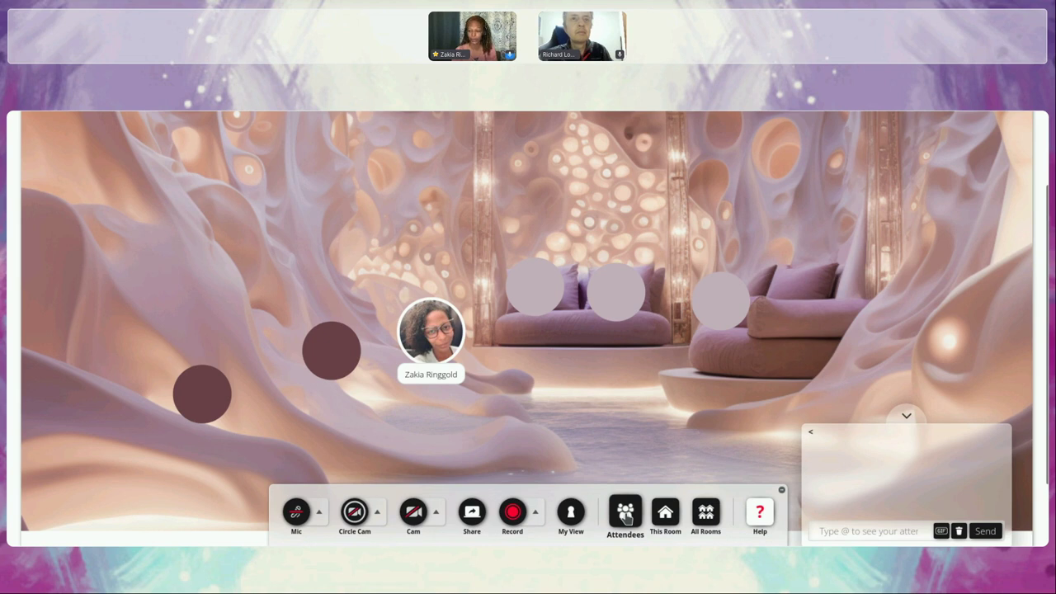
Step: Join the Bubble Hub - Coworking room from the list of all rooms and take the farthest seat on the wooden sofa
left_click(706, 513)
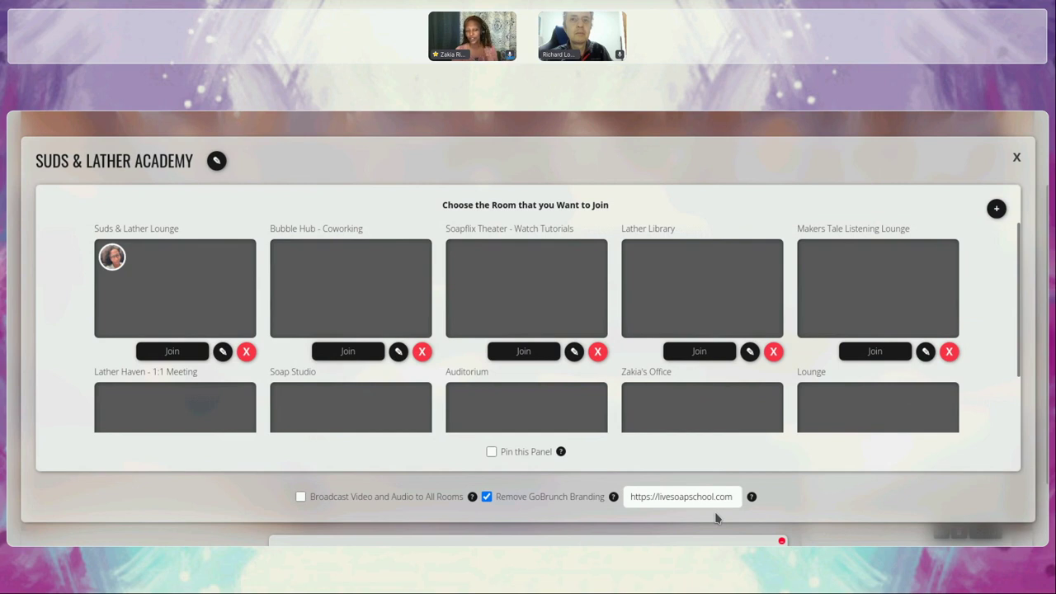
left_click(353, 351)
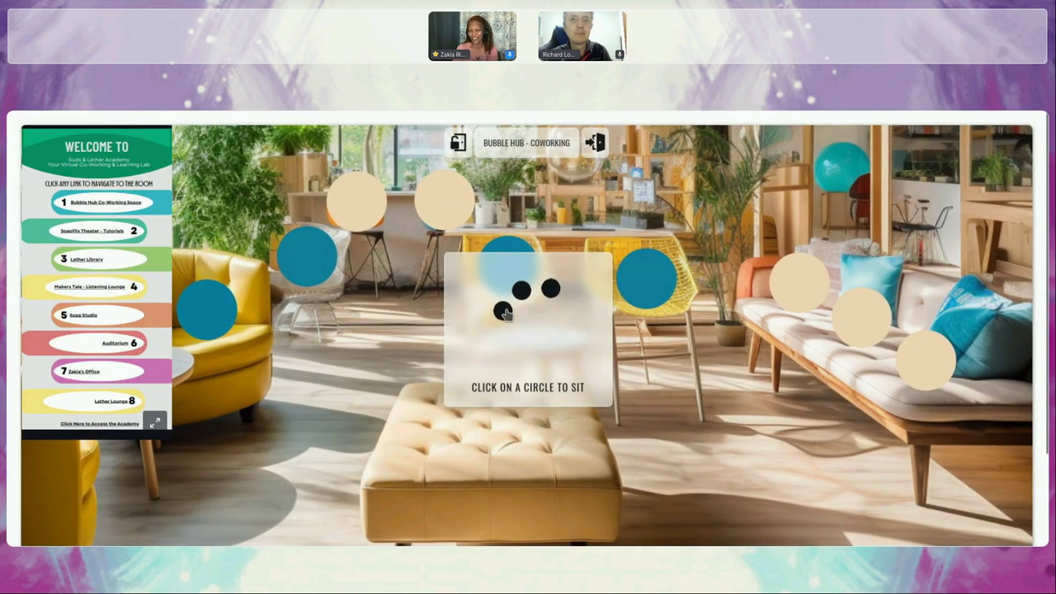
left_click(799, 280)
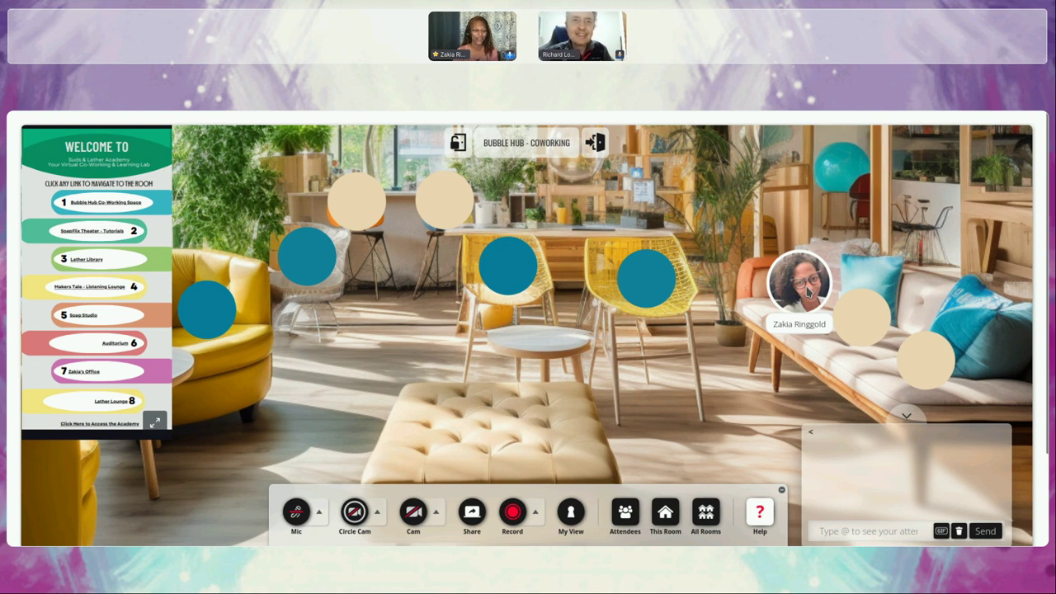
Step: Move to the SoapFlix Theater room and browse its tutorial videos from the seat by the teal cushion
left_click(92, 232)
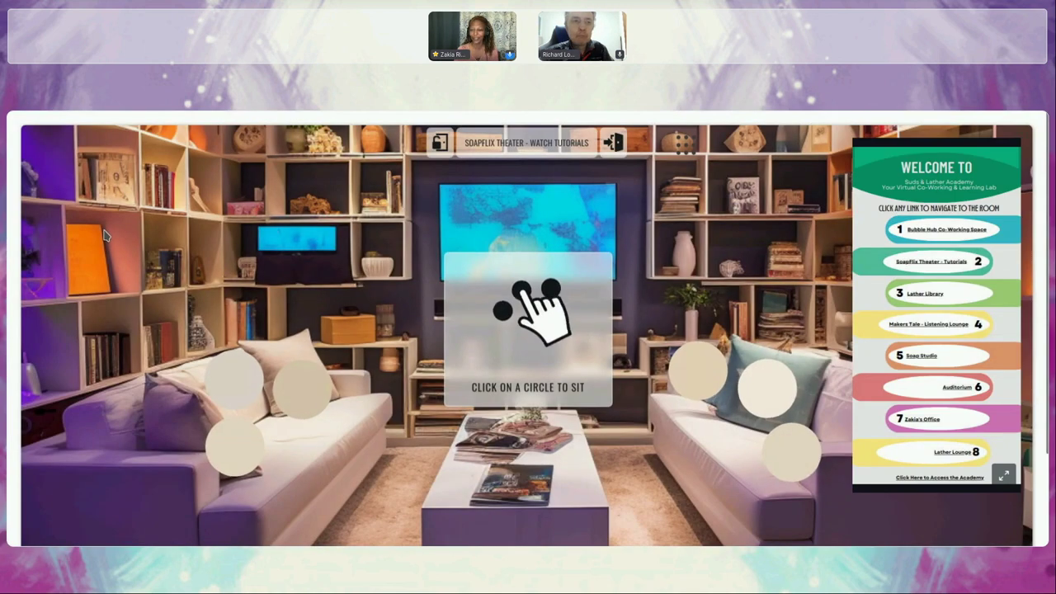
left_click(286, 252)
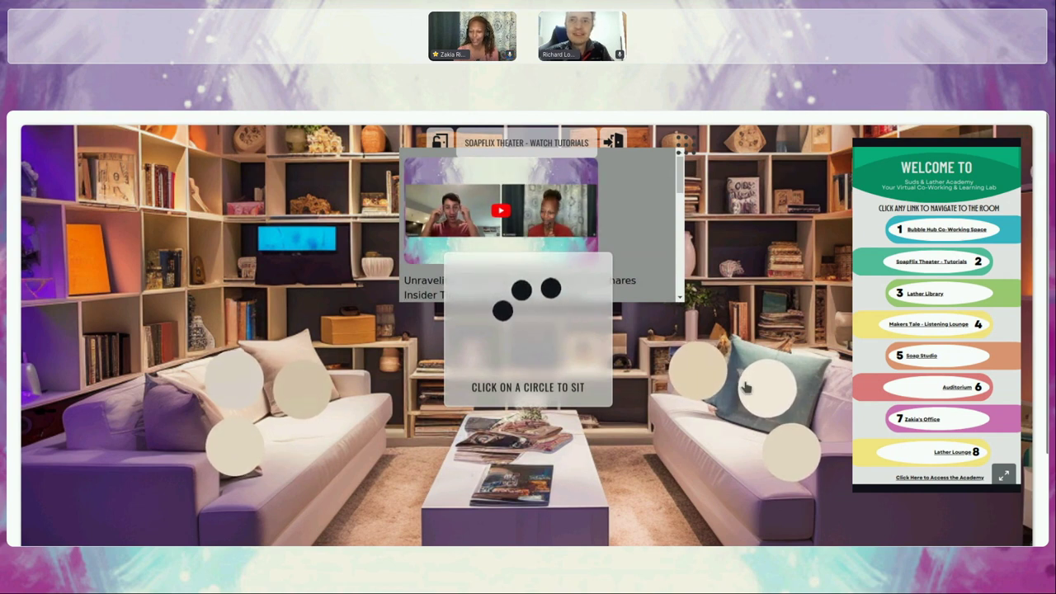
left_click(537, 304)
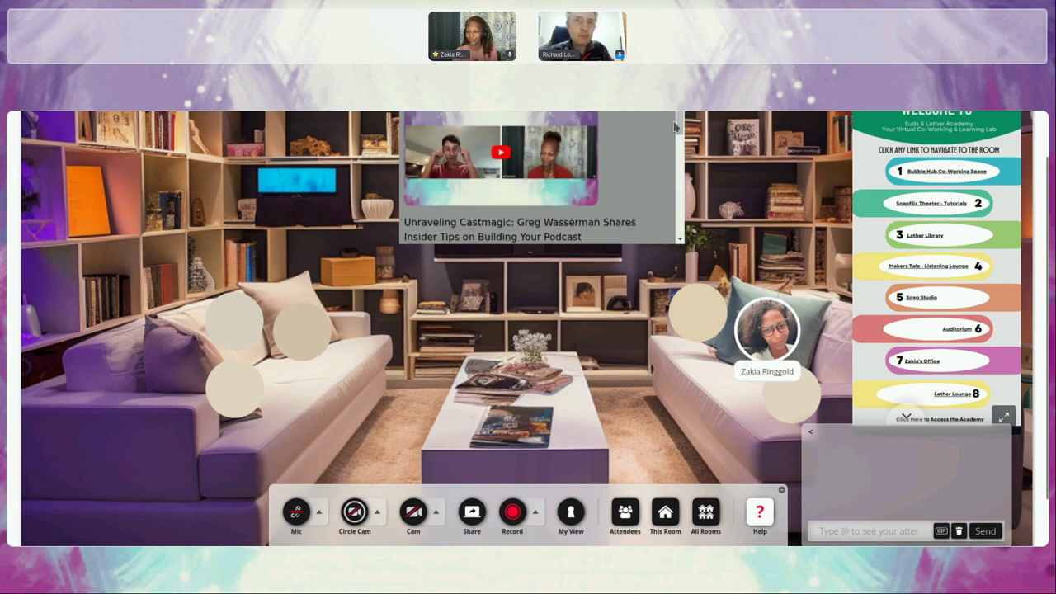
left_click_drag(678, 124, 679, 168)
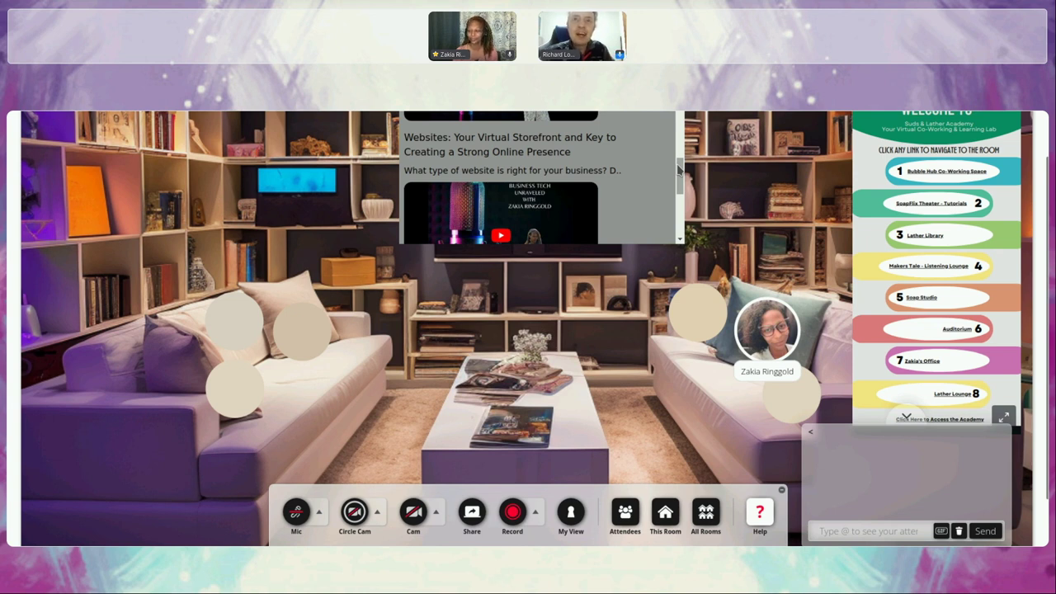
Step: Move to the Lather Library, sit on the pink sofa on the room's left side and look over the room
left_click(925, 236)
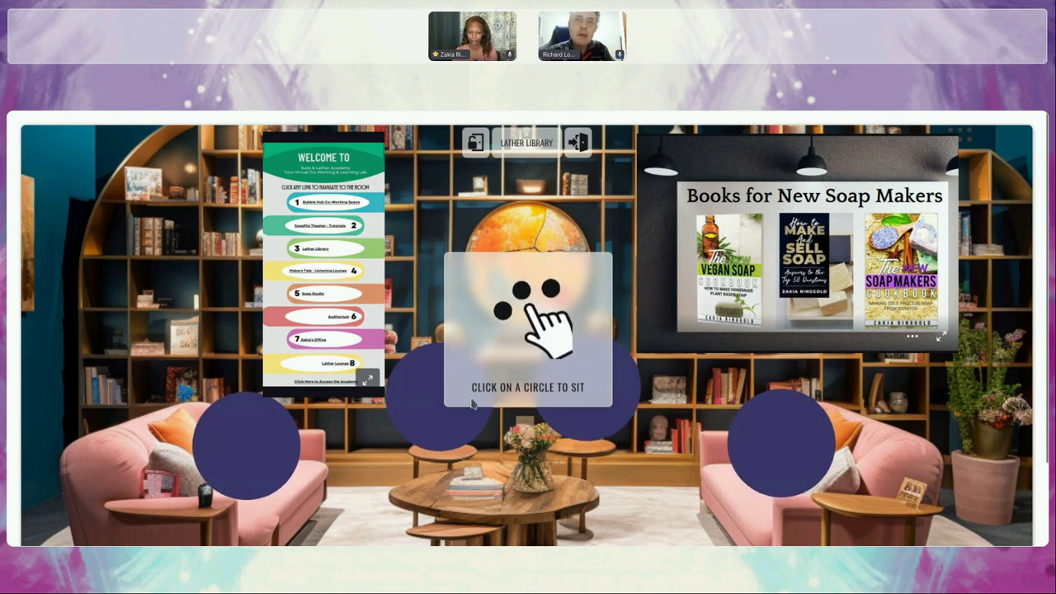
left_click(245, 443)
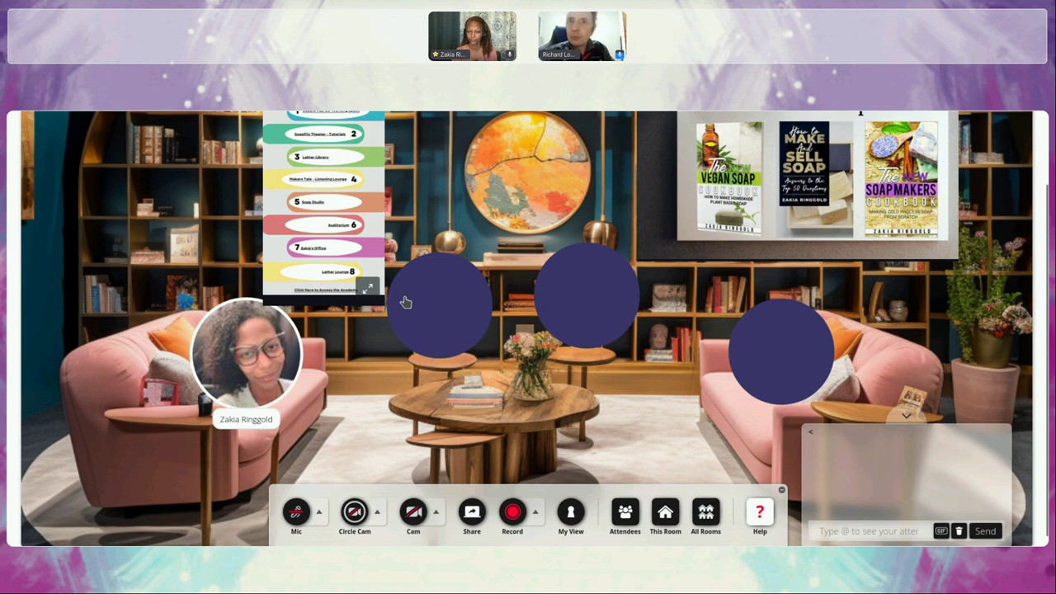
scroll(404, 301, "up", 3)
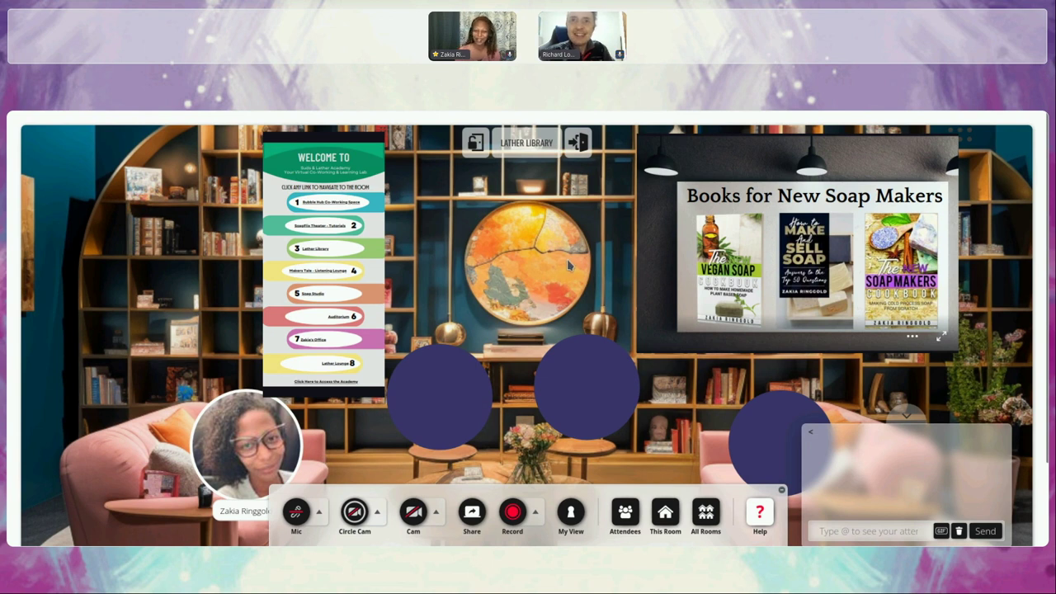
scroll(337, 282, "down", 1)
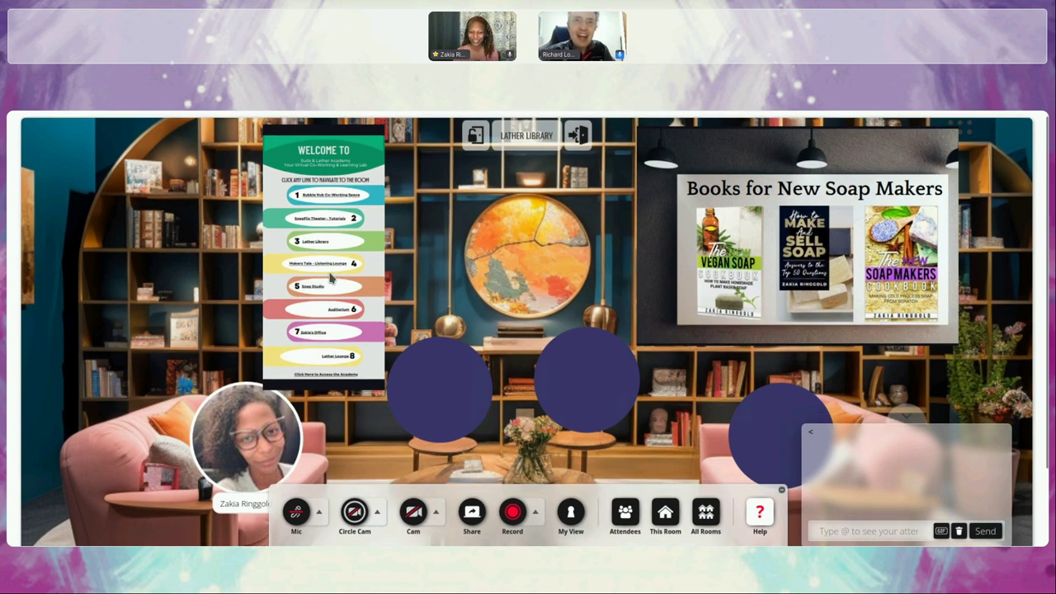
scroll(361, 266, "down", 2)
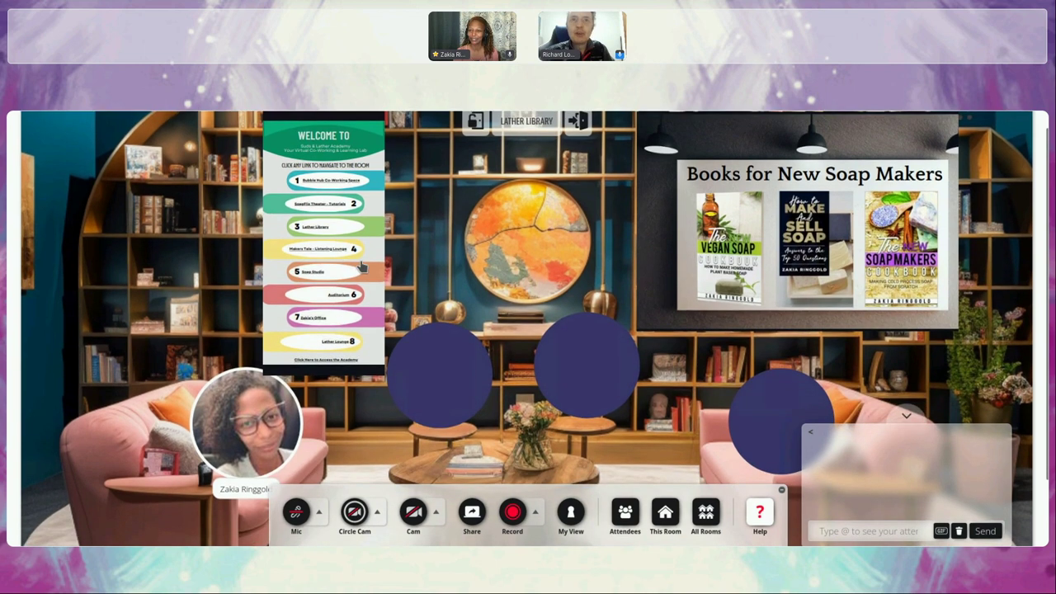
scroll(361, 266, "up", 1)
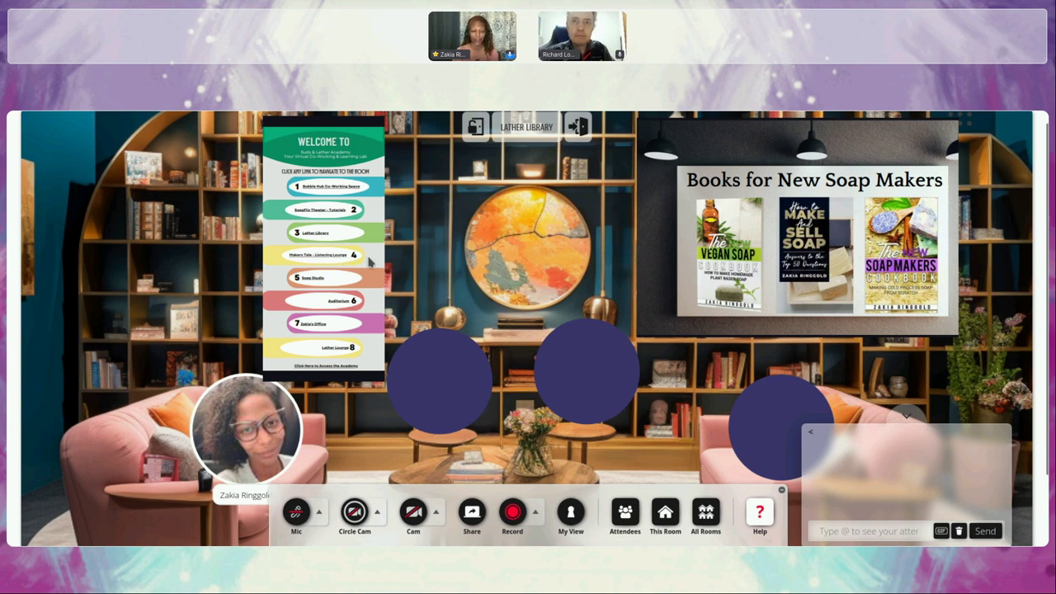
Step: Move to the Makers Tale Listening Lounge and take the front seat of the two by the beige armchair
left_click(321, 257)
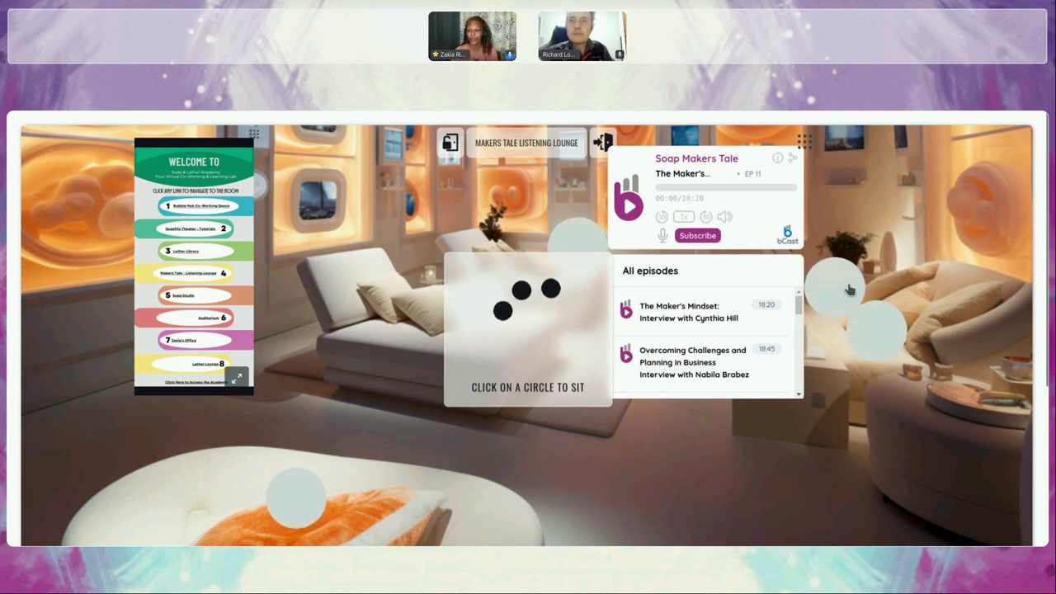
left_click(873, 330)
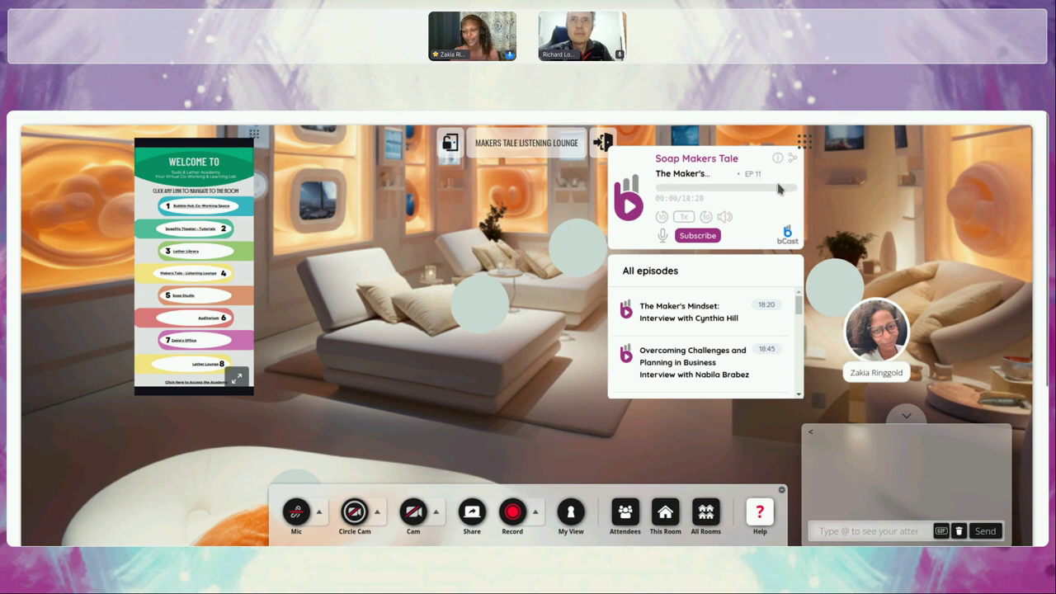
Step: Move to the Soap Studio room and take the middle seat along the inner side of the right-hand steel worktable
left_click(181, 297)
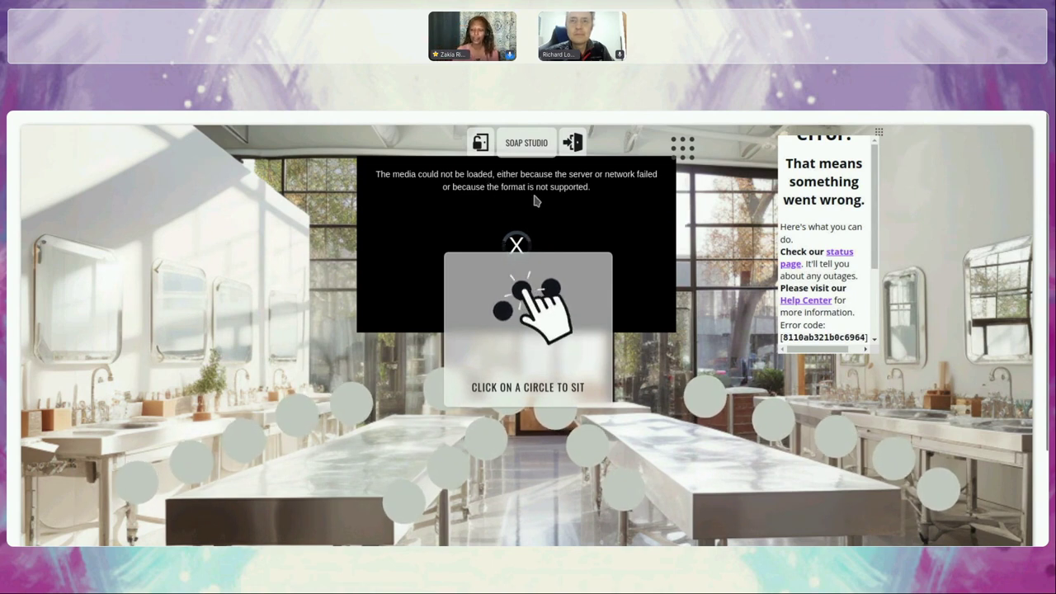
left_click(587, 445)
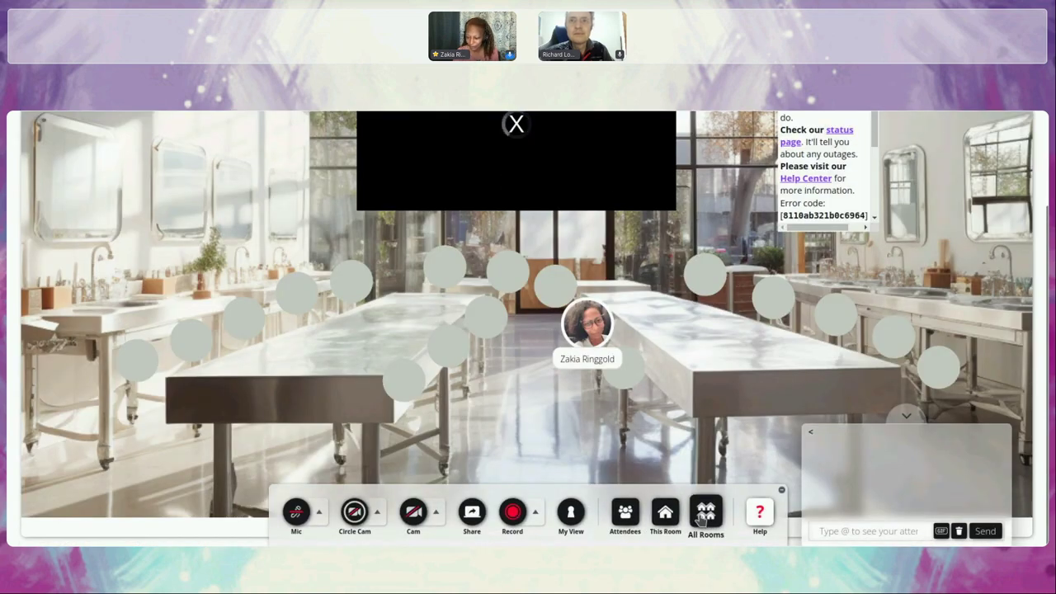
Step: Join the Auditorium from the list of all rooms and take the eighth seat from the left in the fourth row
left_click(702, 516)
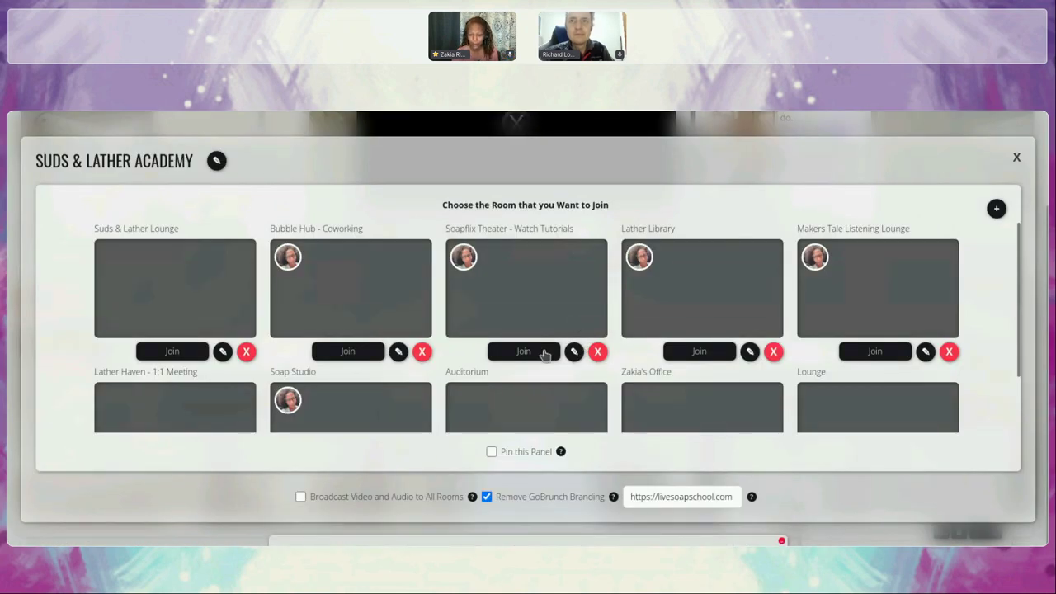
scroll(543, 363, "down", 1)
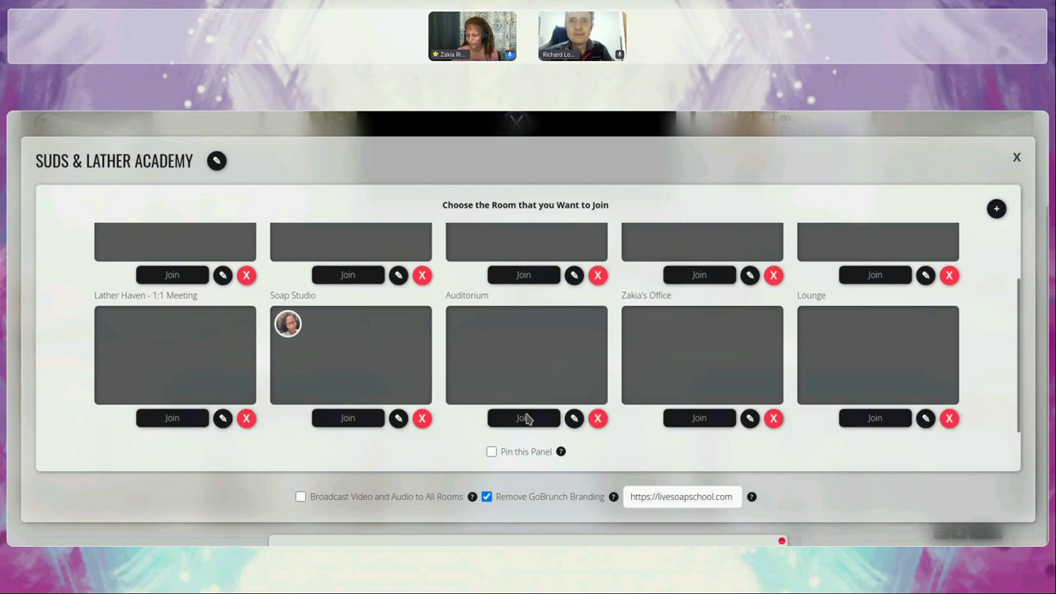
left_click(525, 418)
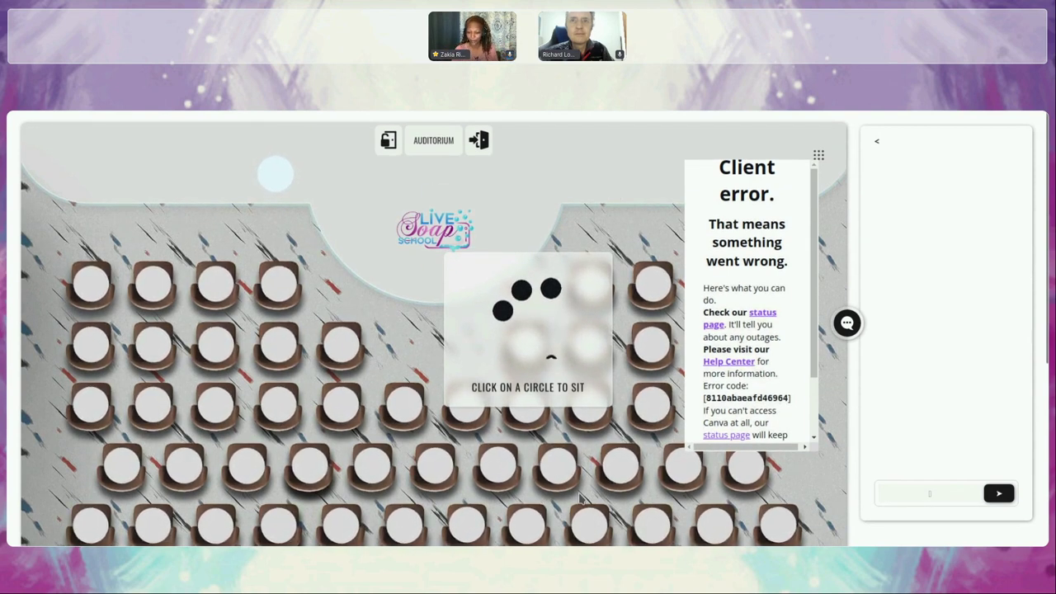
left_click(557, 466)
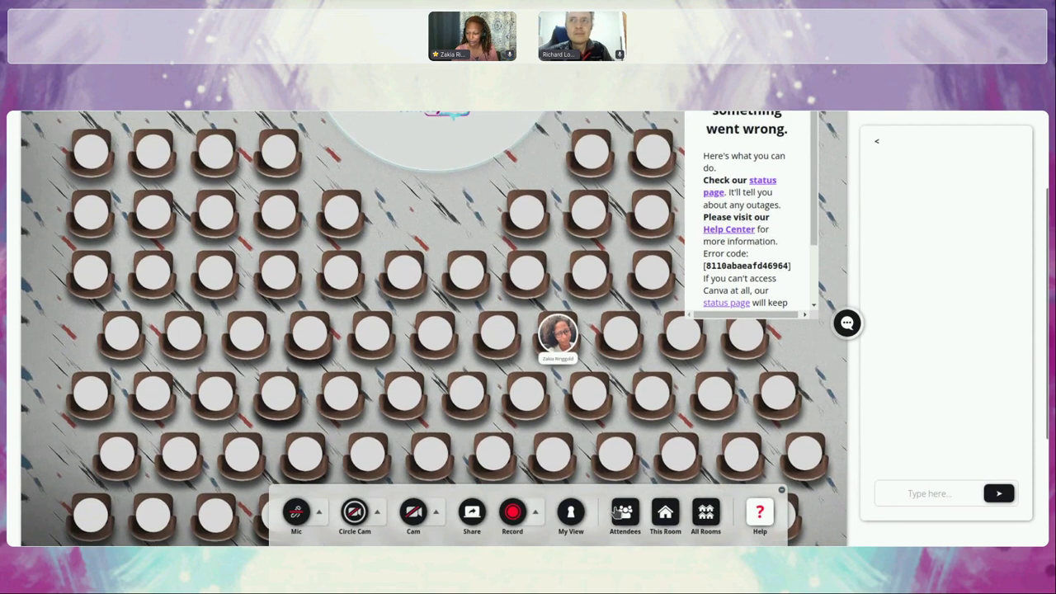
Step: Join the host's office room from the list of all rooms
left_click(707, 513)
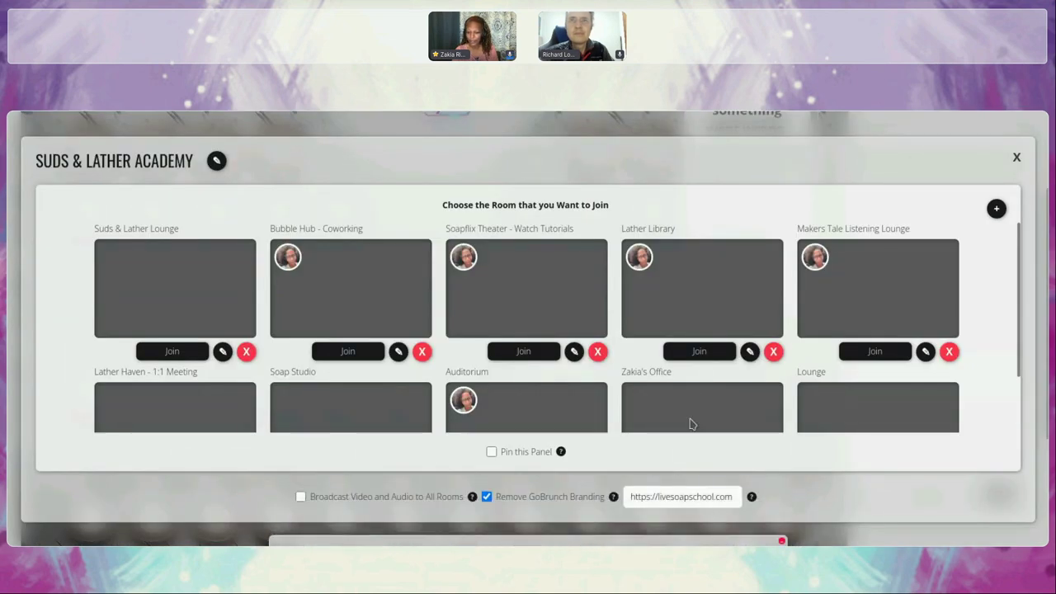
scroll(682, 395, "down", 1)
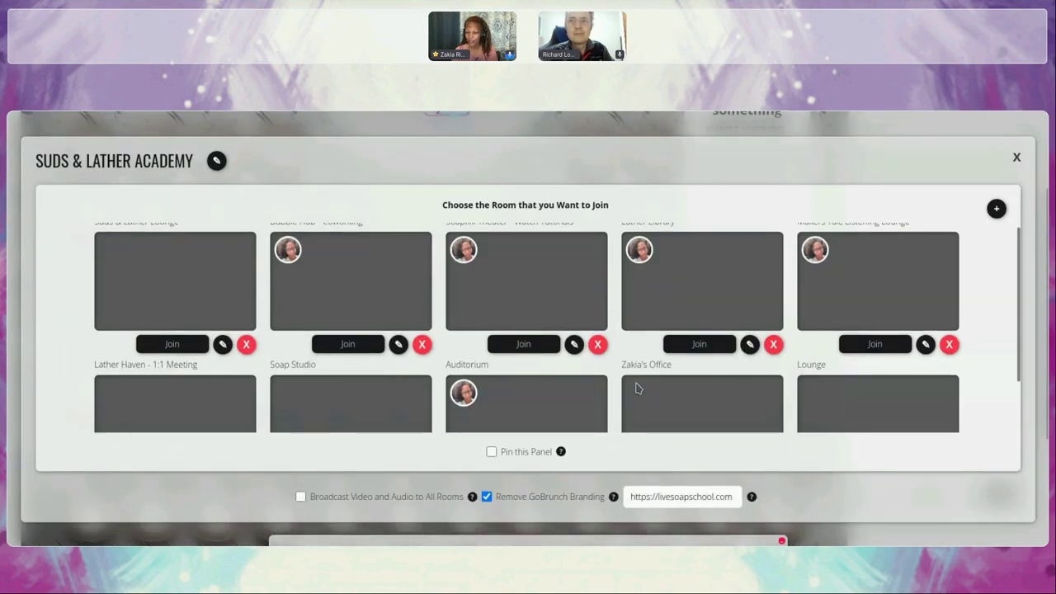
scroll(635, 386, "down", 2)
scroll(676, 409, "up", 1)
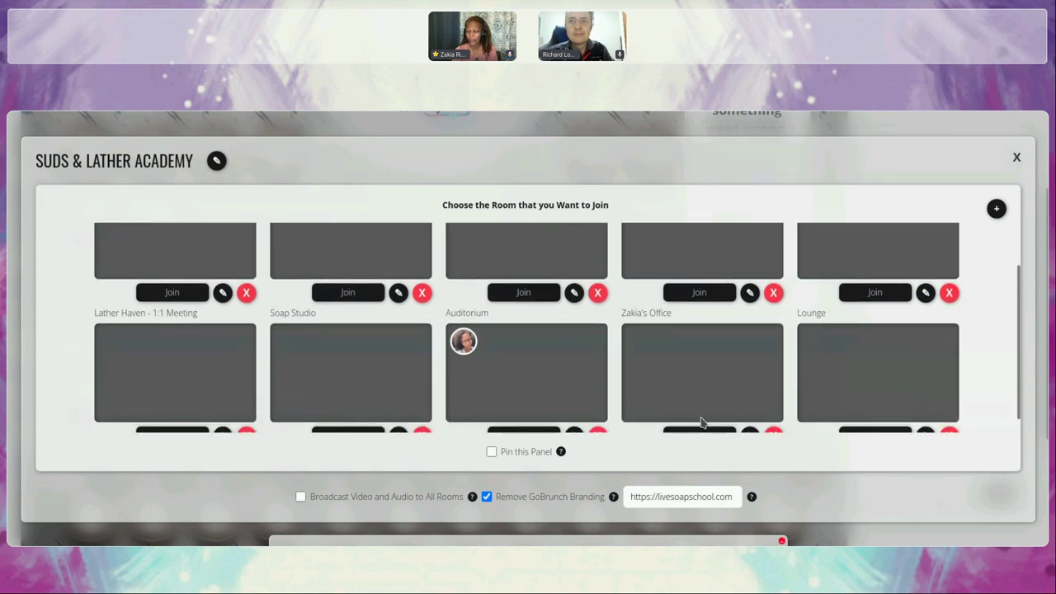
left_click(697, 432)
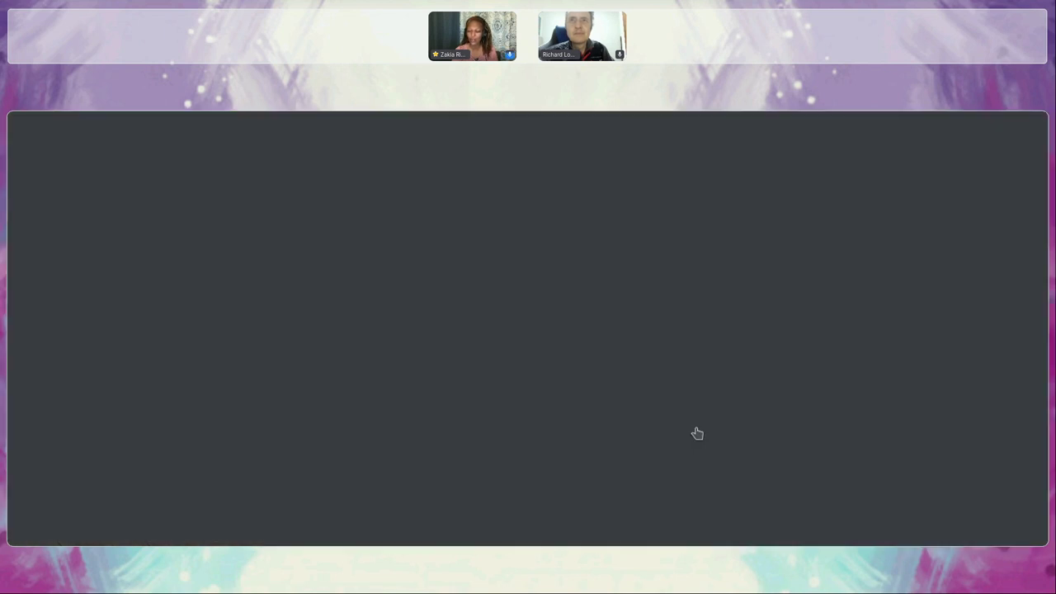